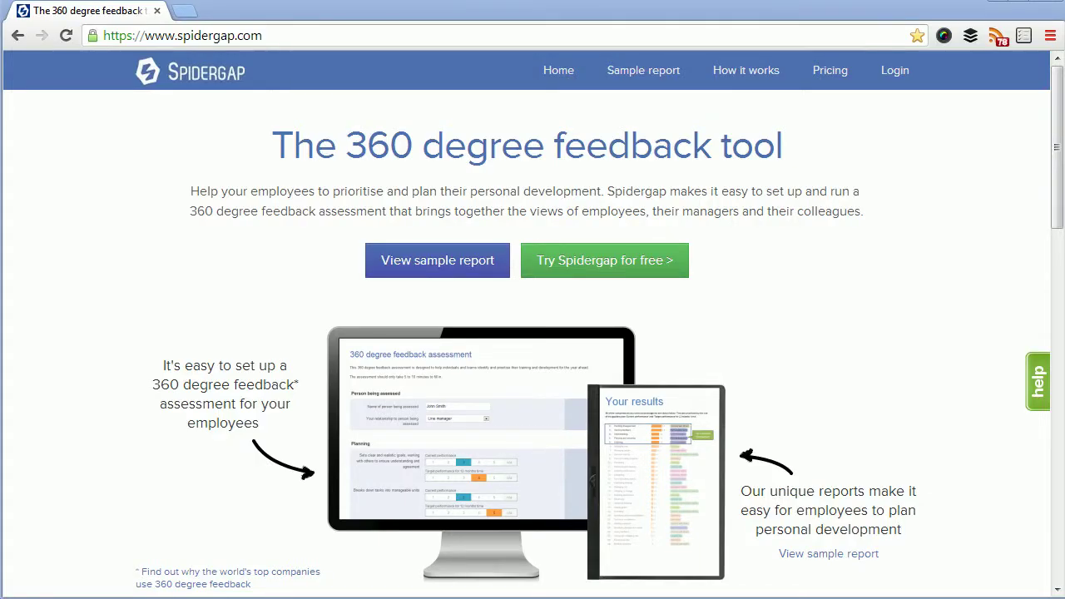
Log in to Spidergap with the saved account e-mail and the account password
left_click(897, 71)
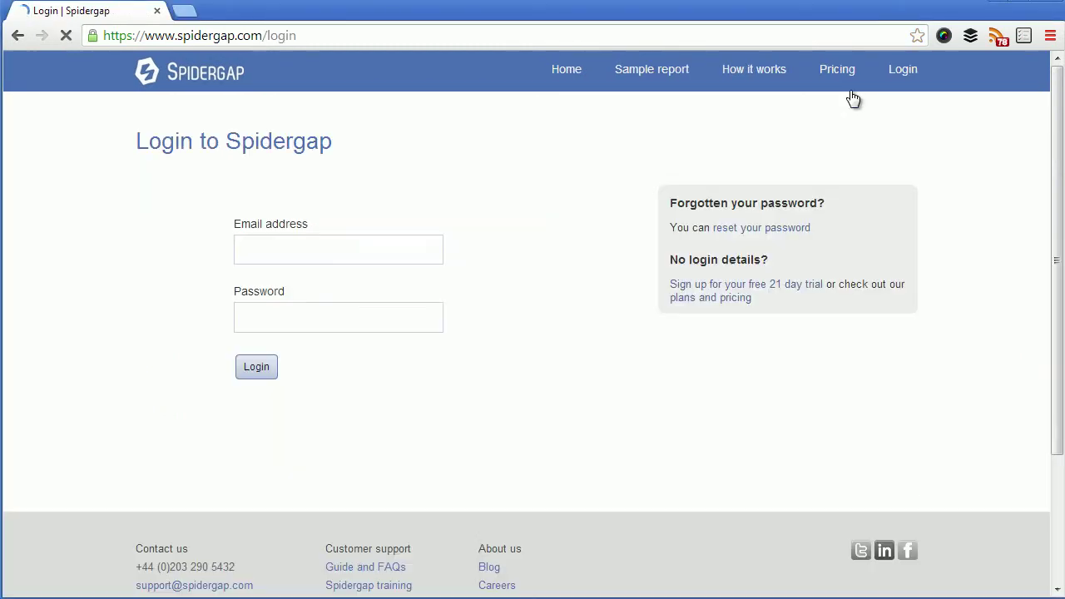
left_click(317, 255)
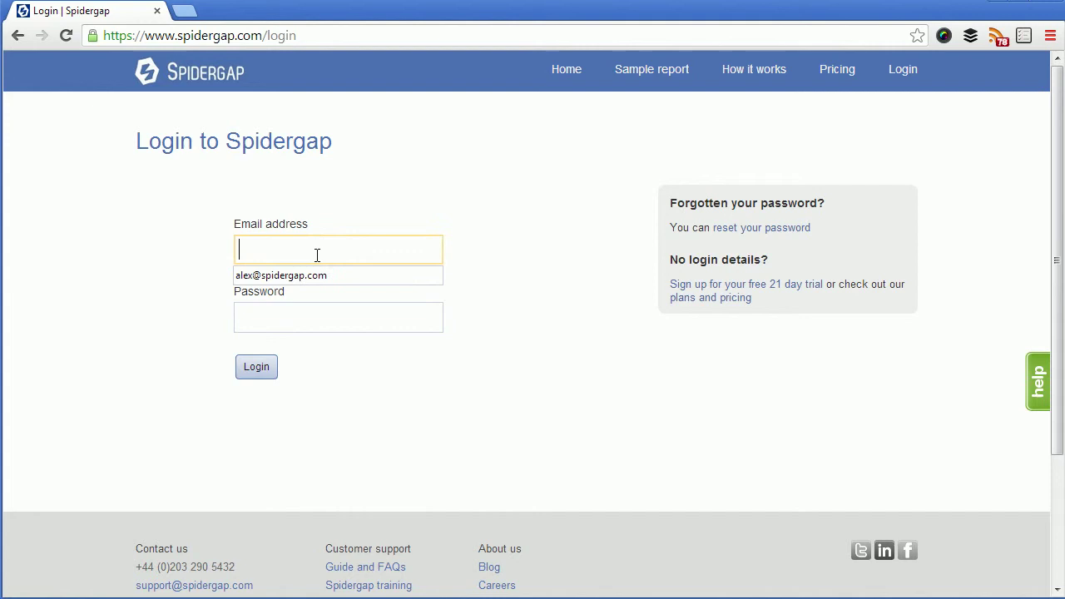
left_click(305, 277)
left_click(301, 322)
type("••")
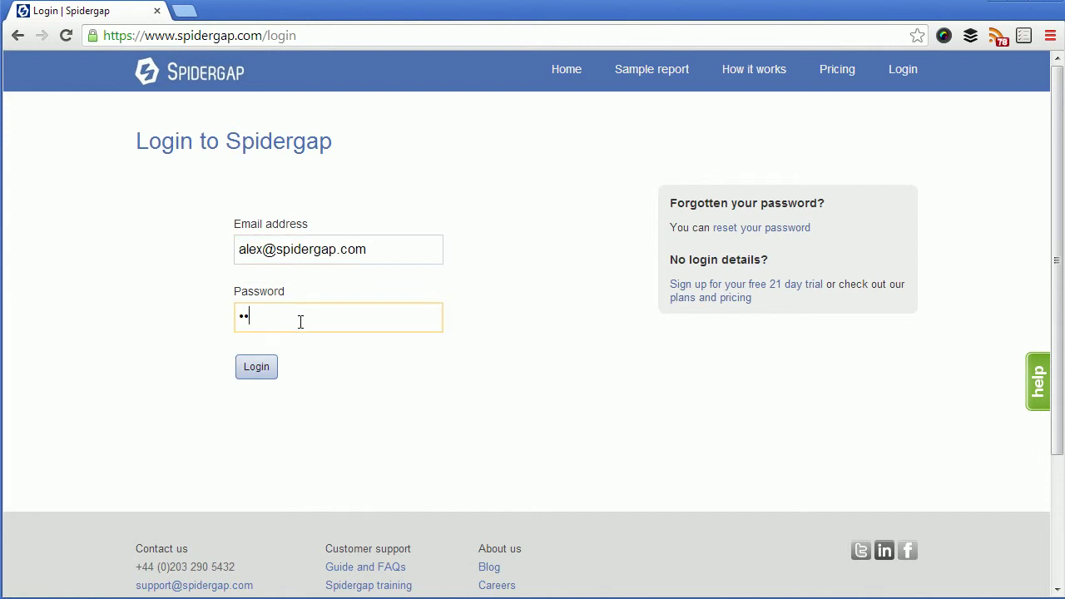
type("•••")
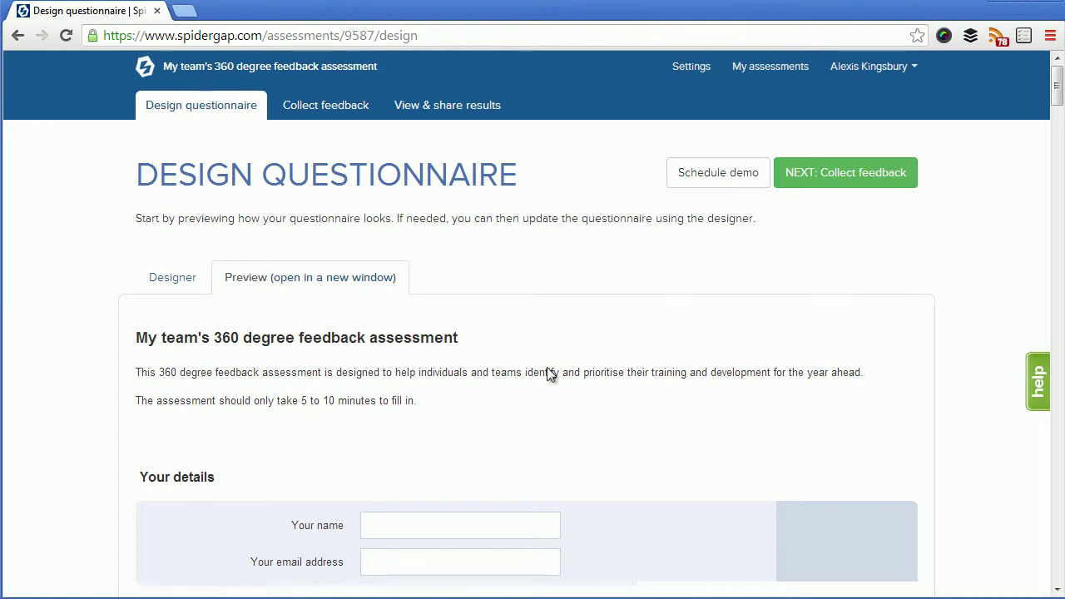
Switch from the Preview to the Designer view and look over its sections and questions
scroll(529, 353, "down", 7)
scroll(529, 359, "up", 8)
left_click(185, 283)
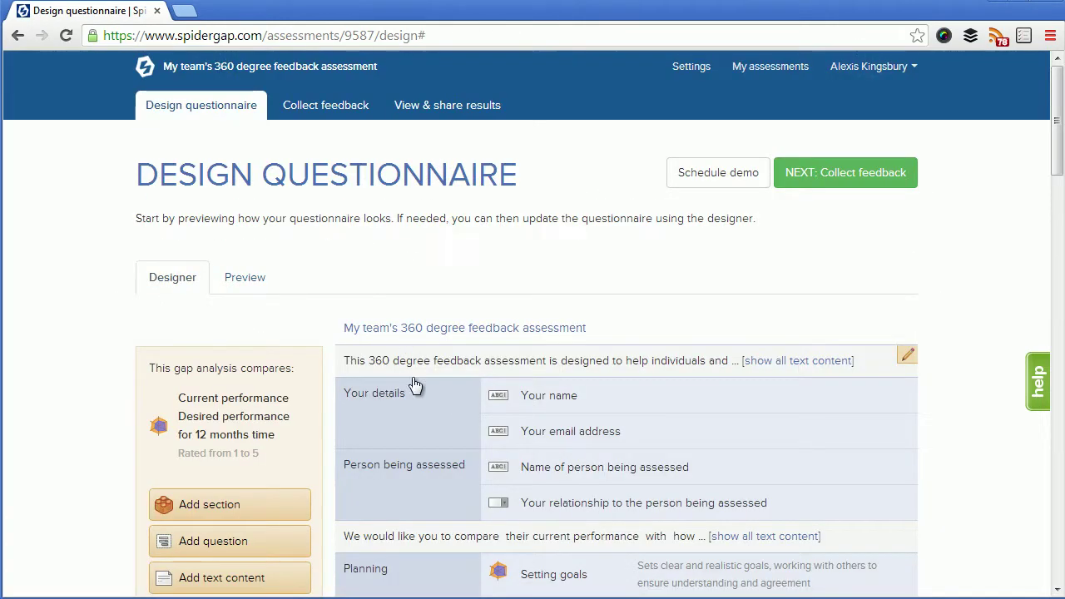
scroll(415, 387, "down", 2)
scroll(457, 389, "up", 2)
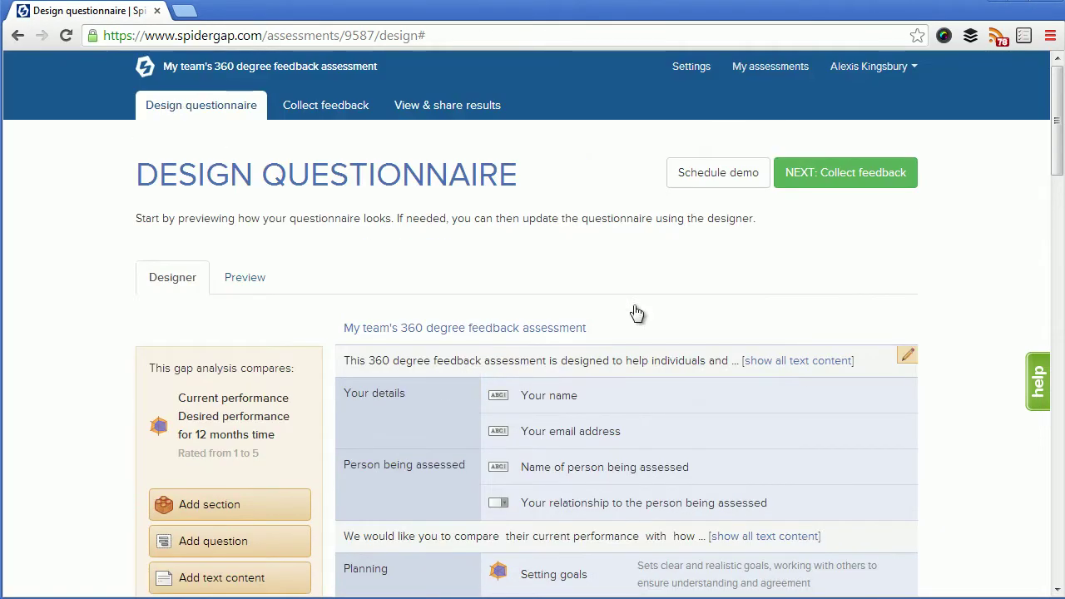
Go to the Collect feedback stage and start collecting feedback
left_click(842, 183)
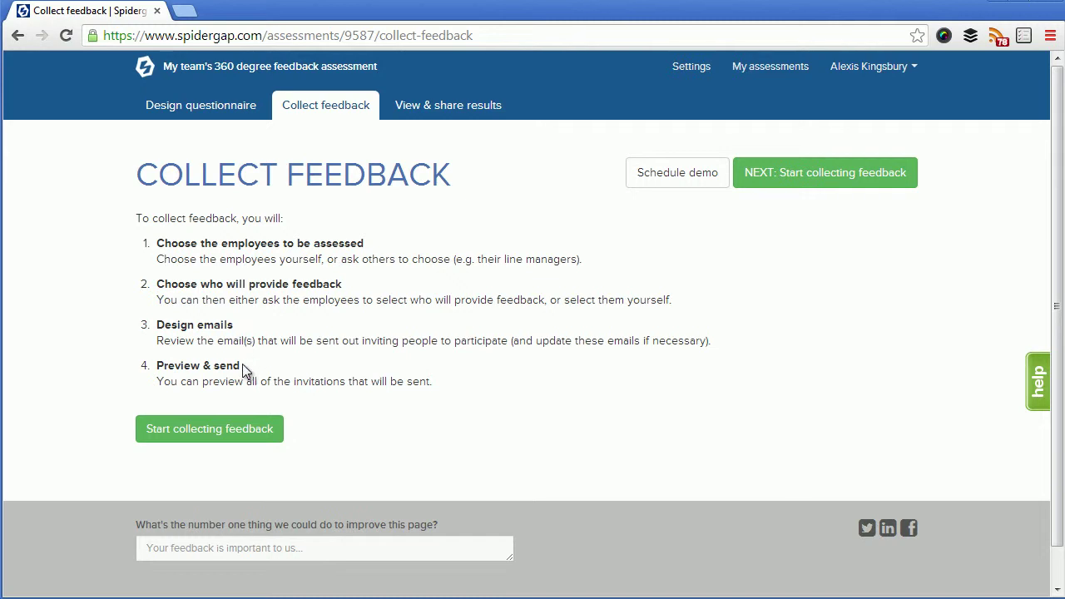
left_click(244, 438)
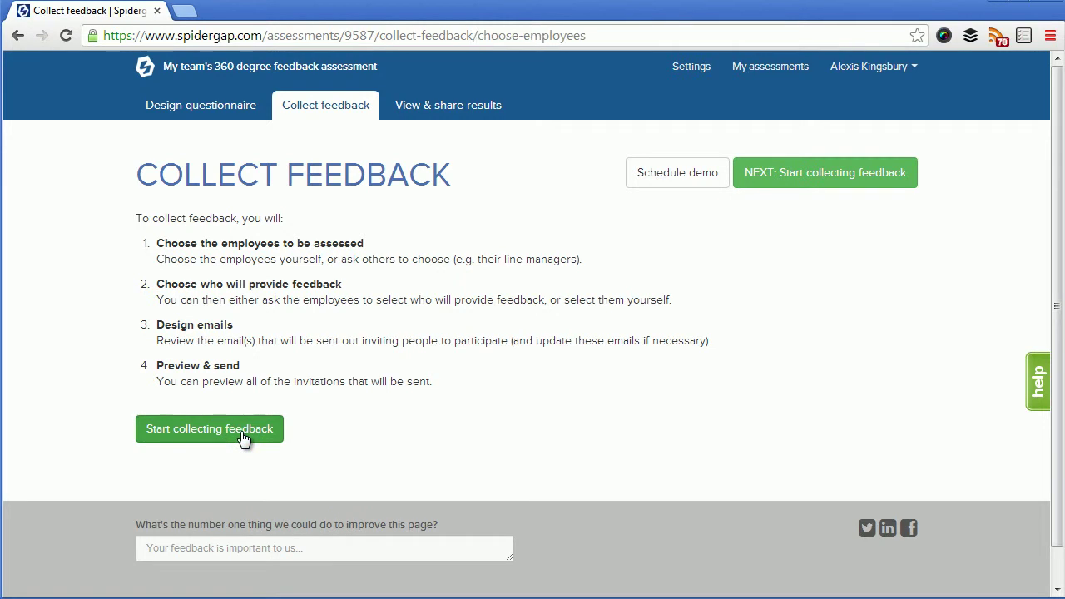
Add the employee to be assessed, entering her full name and e-mail address
left_click(288, 190)
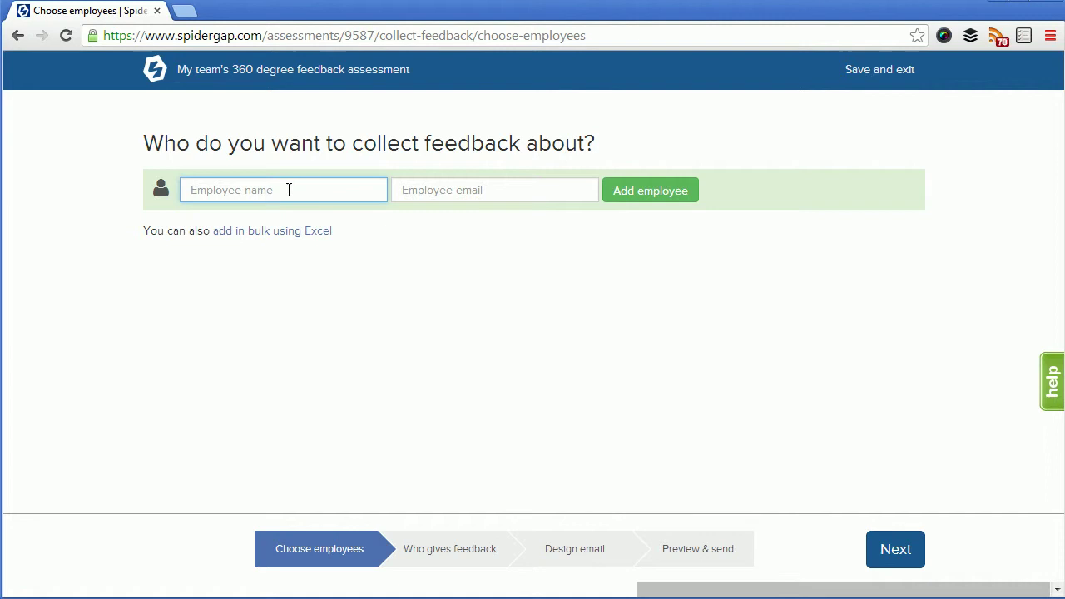
key("Tab")
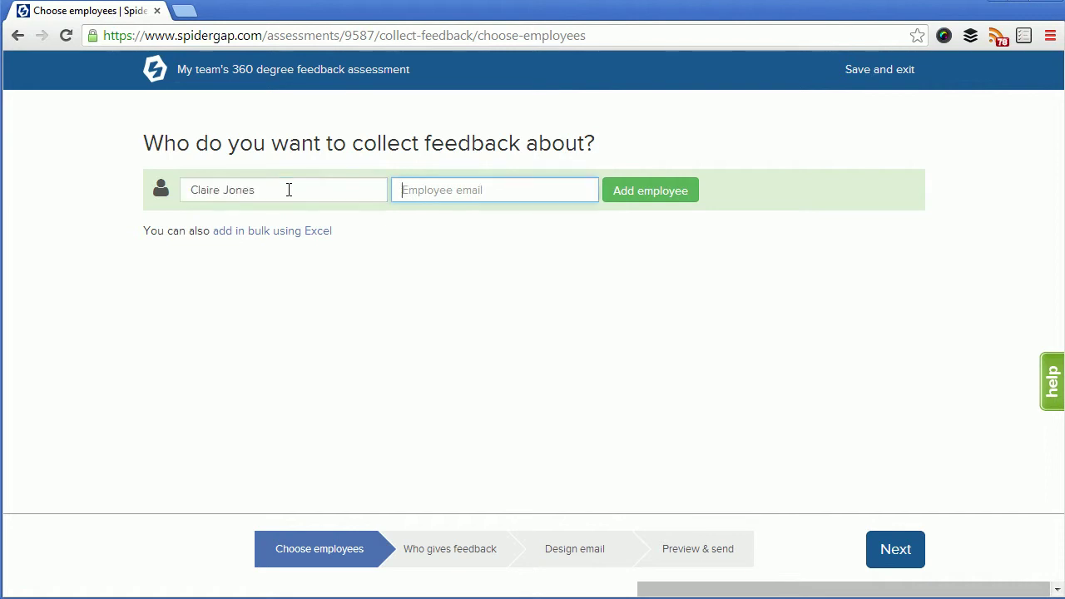
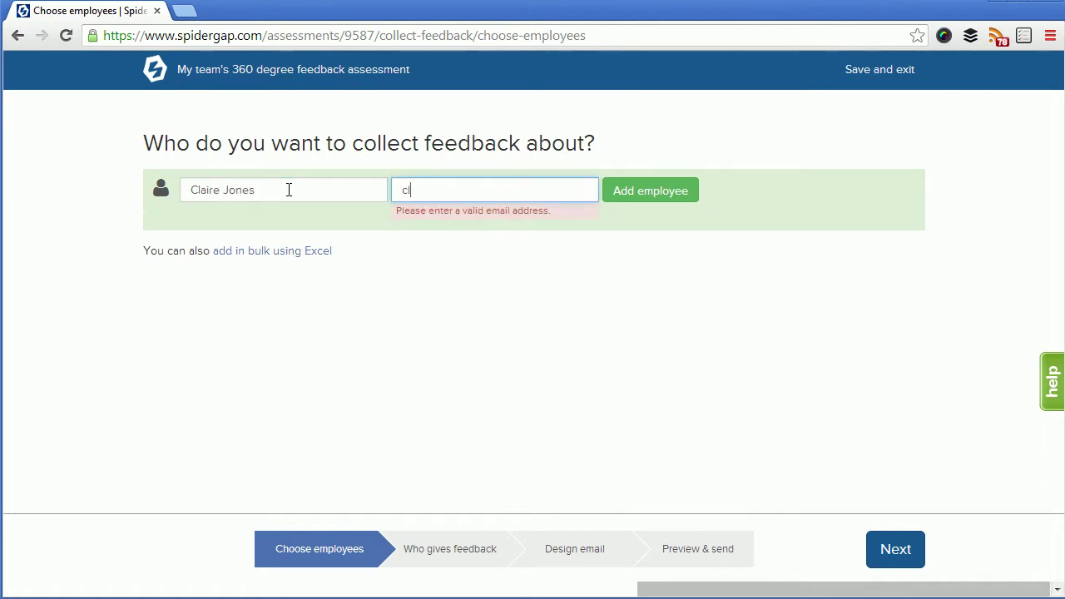
left_click(619, 192)
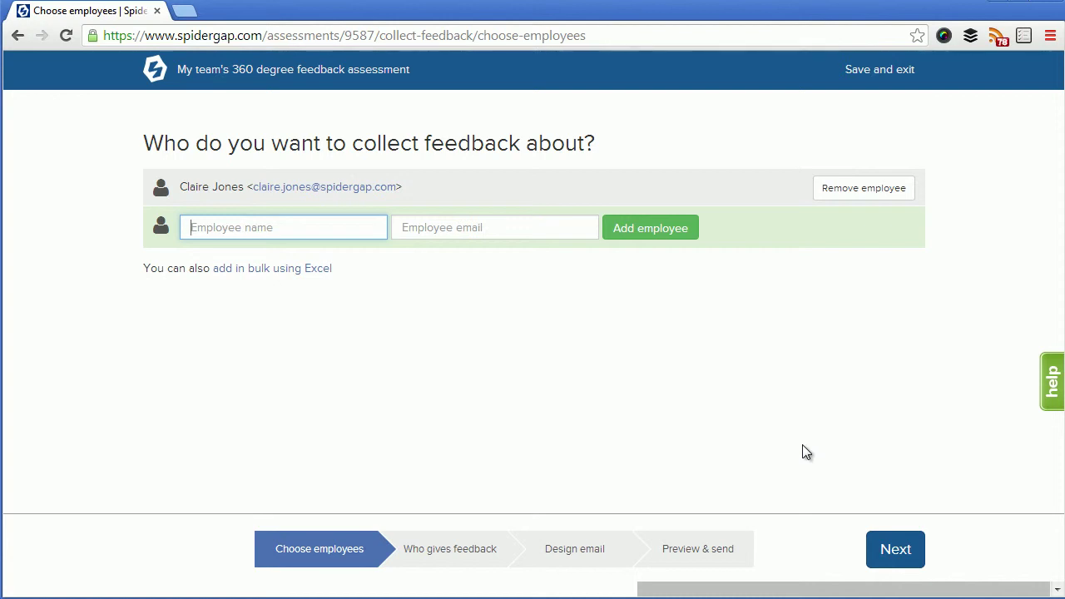
Set the feedback-giver choice to 'I will choose who provides feedback' and continue
left_click(895, 551)
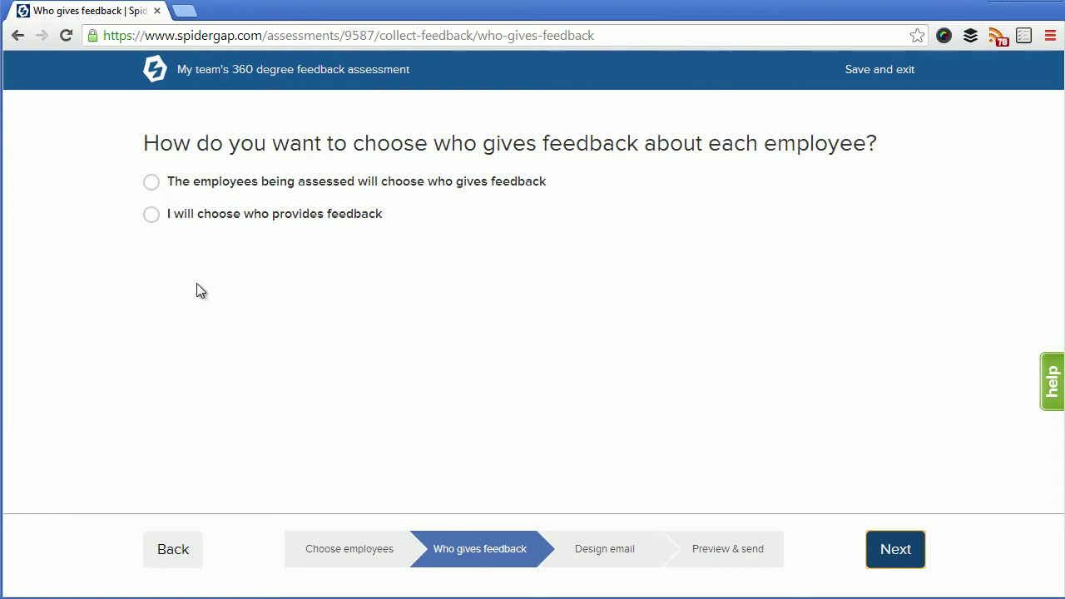
left_click(152, 214)
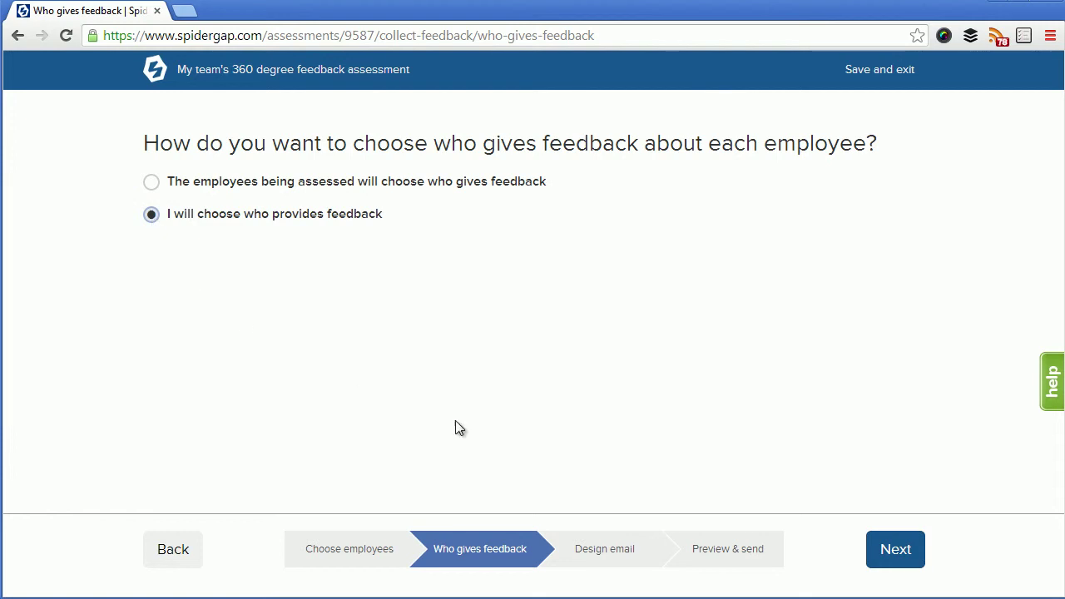
left_click(895, 555)
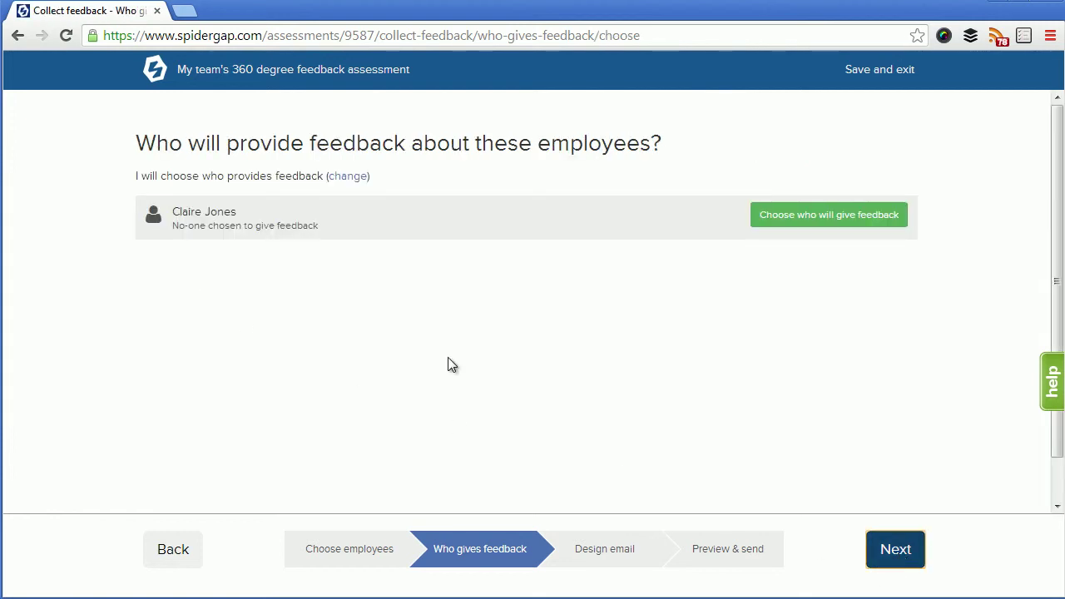
Add the remaining feedback providers by name, including the assessed employee, and finish the list
left_click(783, 221)
left_click(271, 252)
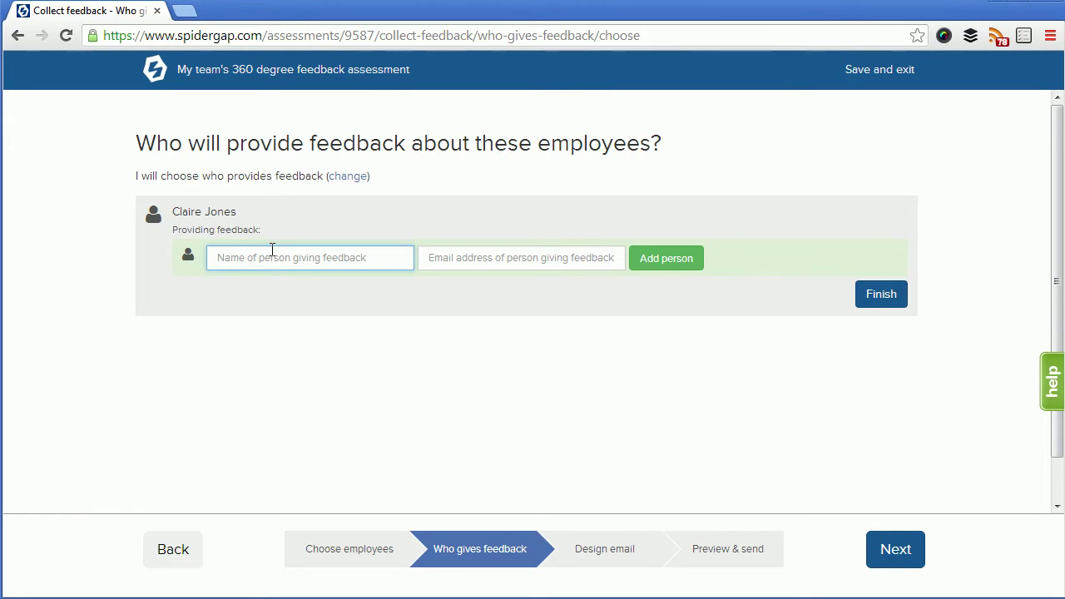
type("Alexis K")
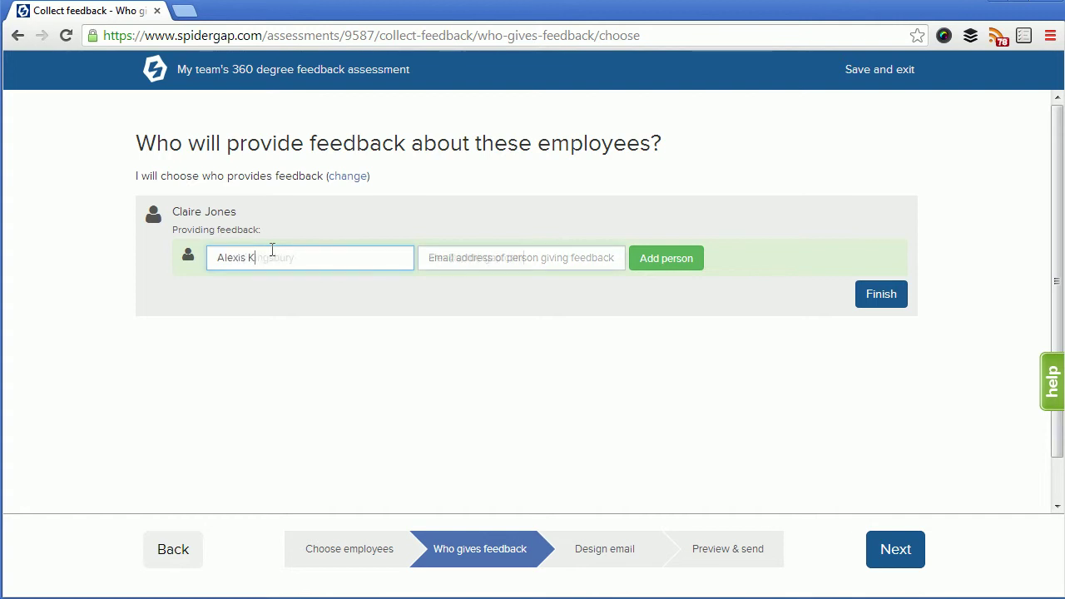
key("Tab")
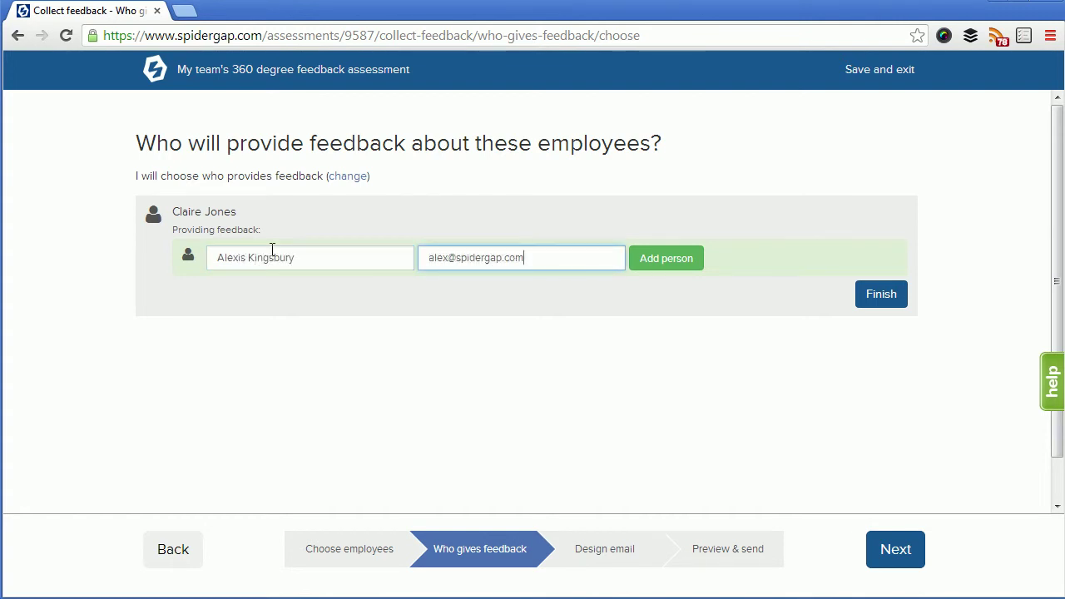
key("Return")
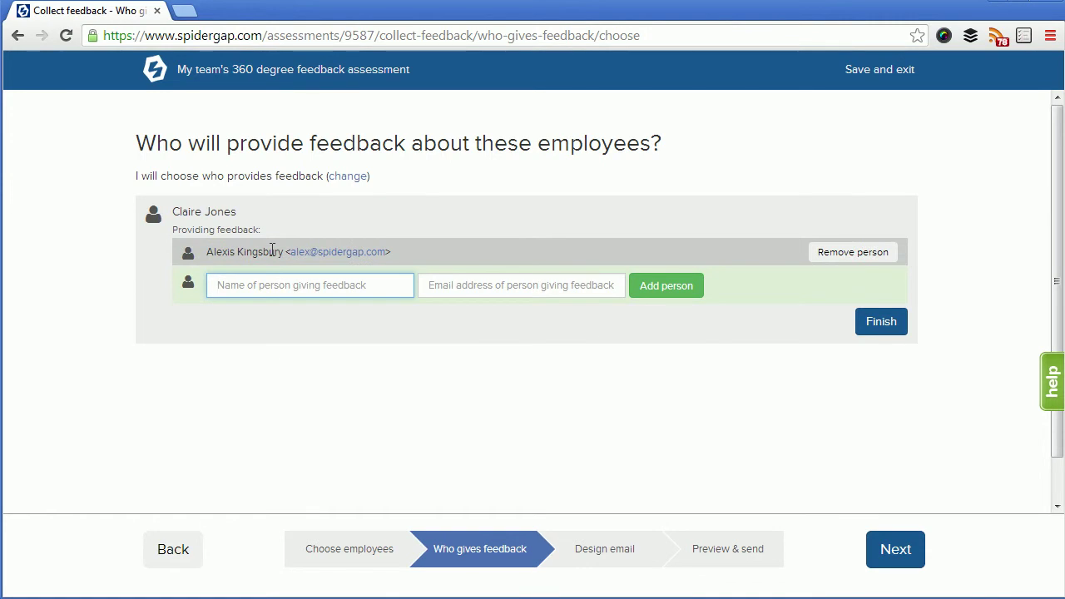
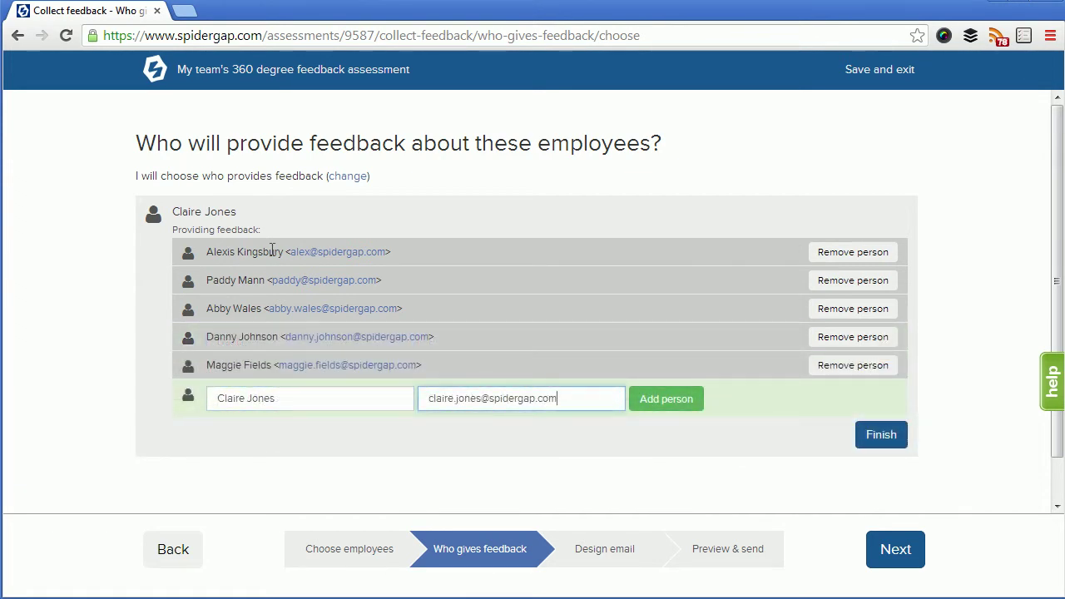
key("Return")
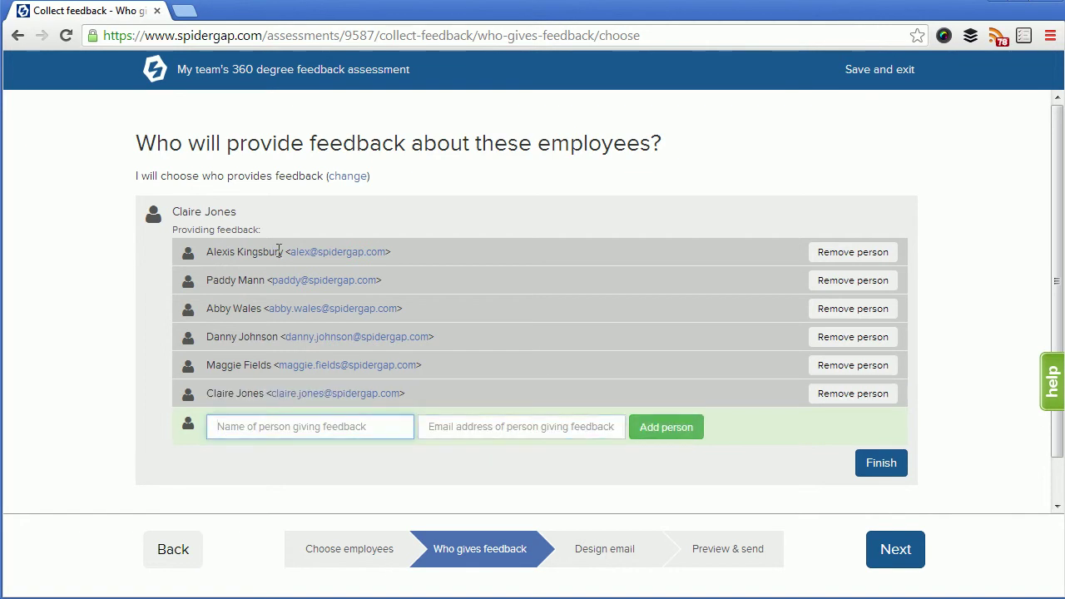
left_click(872, 470)
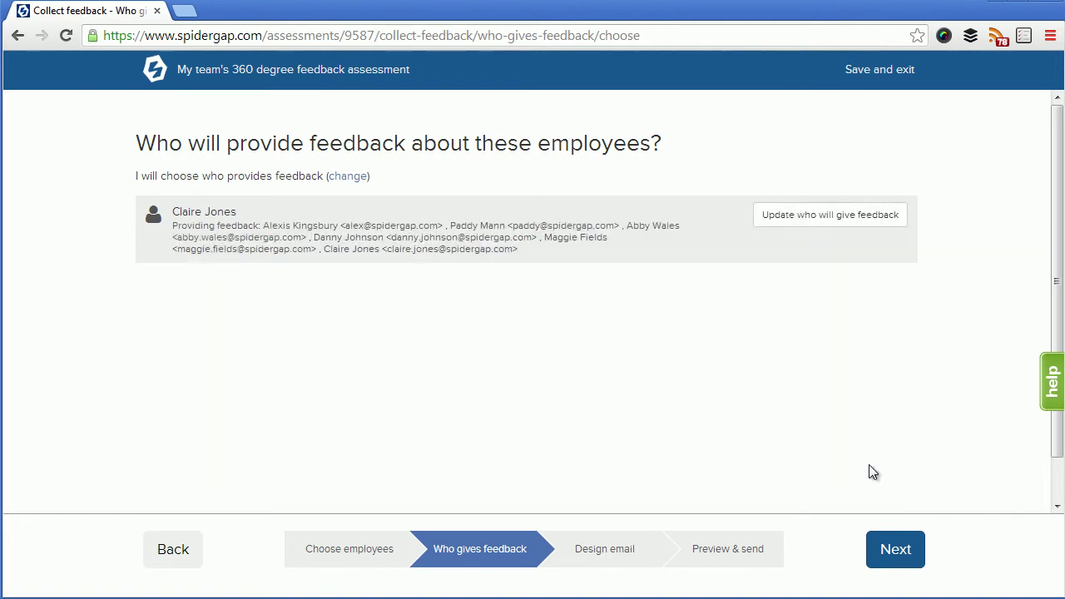
Change the invitation email's greeting from 'Dear' to 'Hi'
left_click(907, 555)
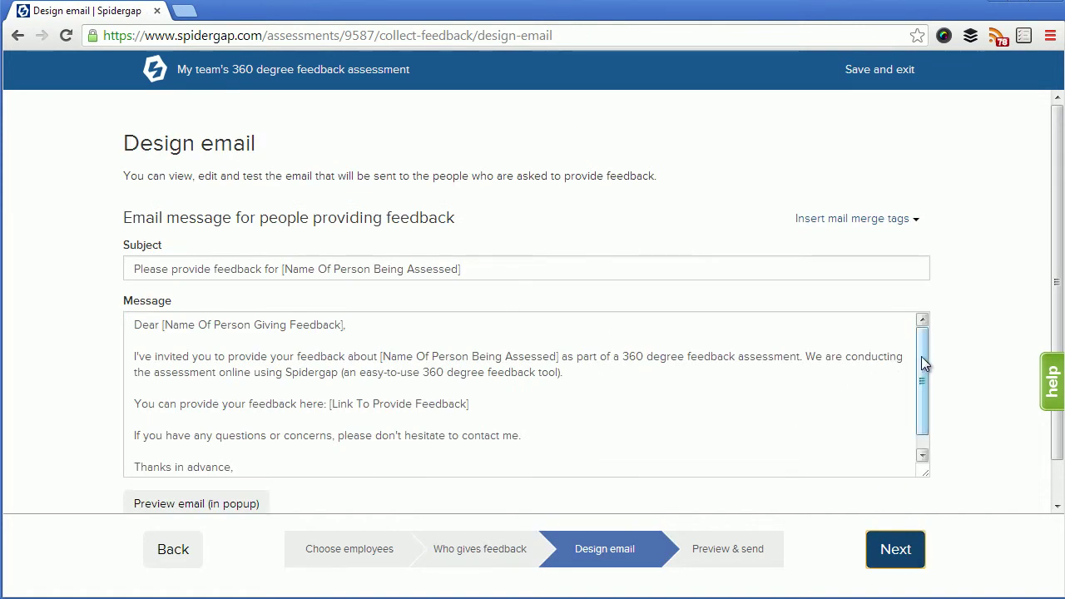
left_click_drag(922, 356, 923, 377)
scroll(535, 368, "up", 1)
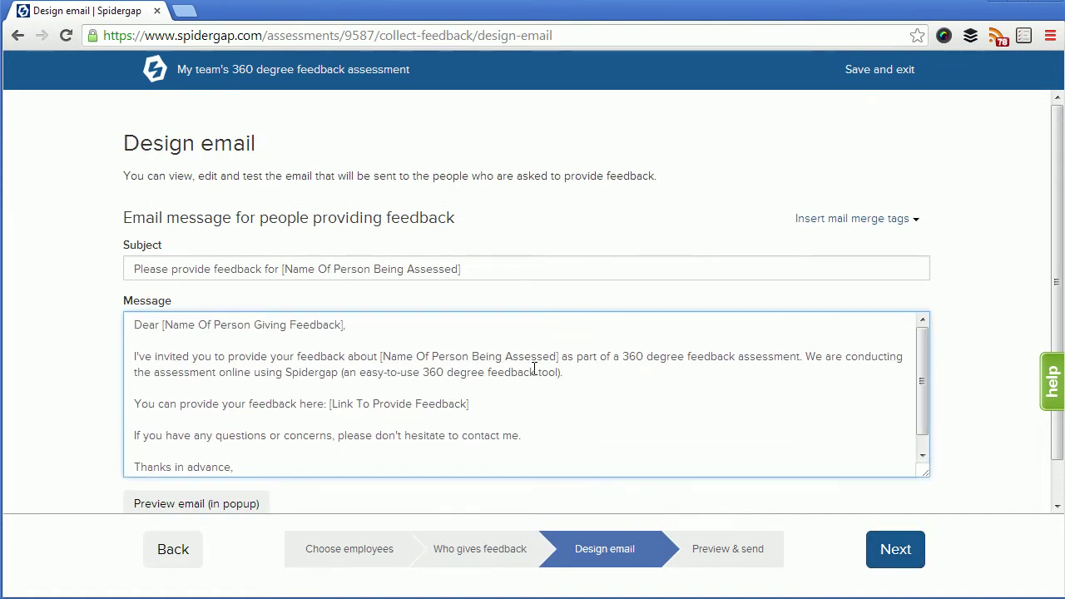
double_click(151, 326)
type("Hi")
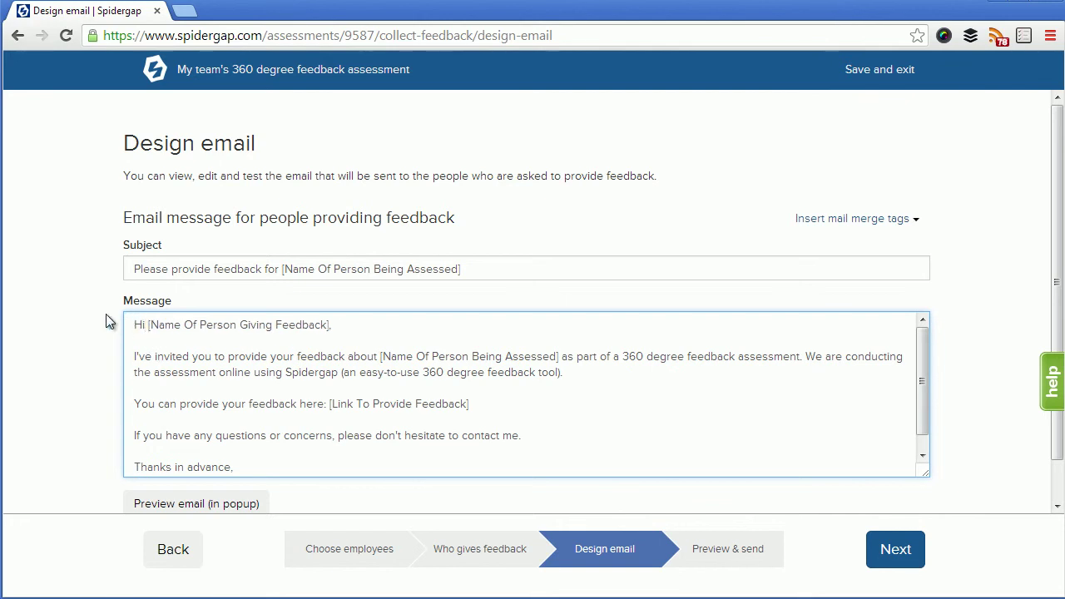
Paste the sentence requesting feedback within the next 7 days below the feedback link
left_click(452, 417)
type("Please provide your feedback within the next 7 days")
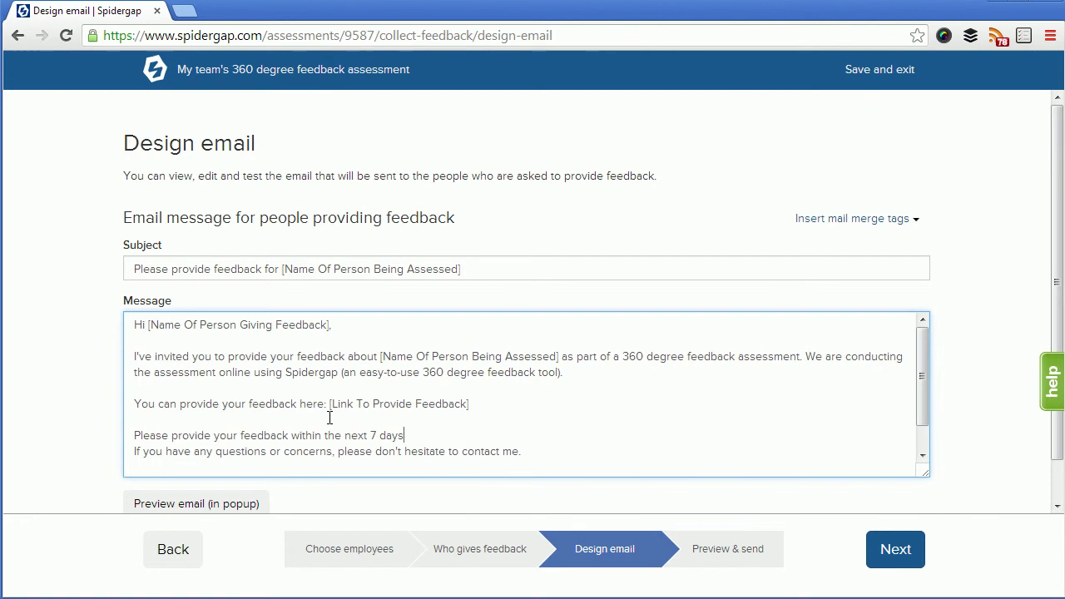
type(".")
key("Return")
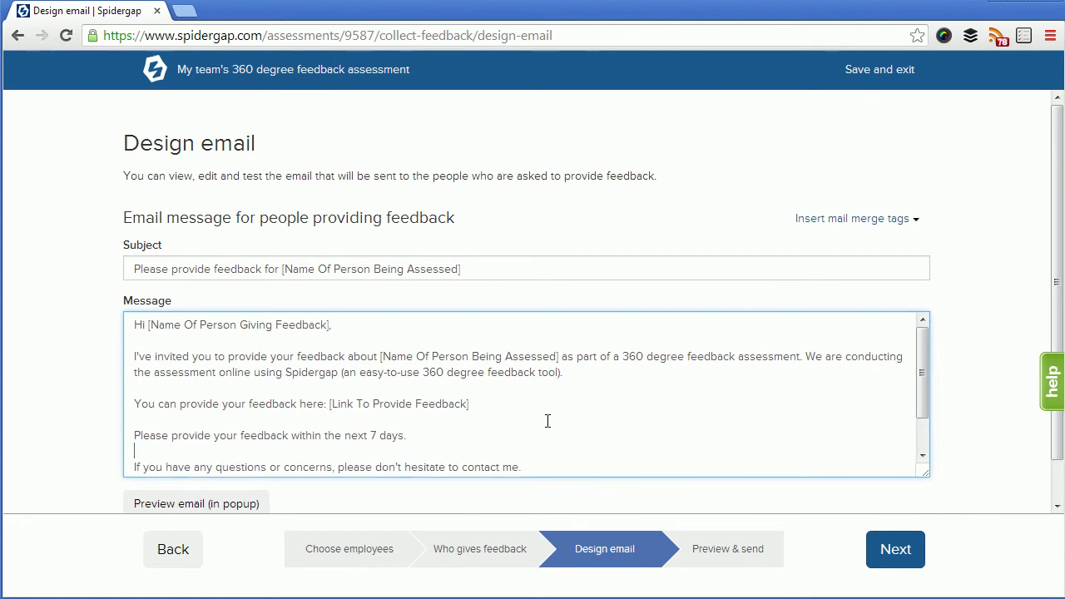
scroll(547, 423, "down", 1)
left_click(424, 382)
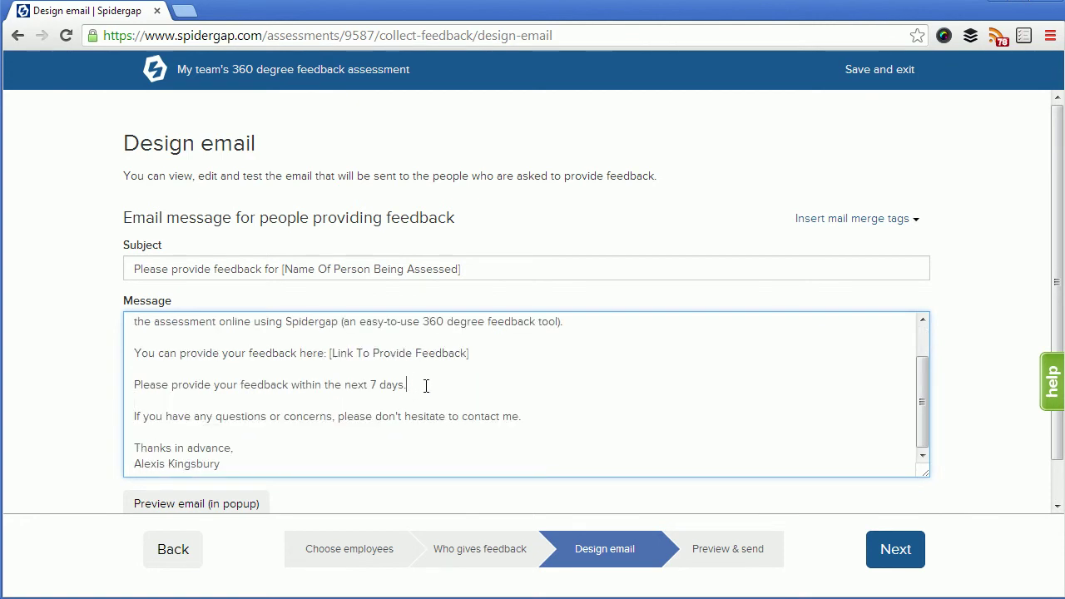
left_click(240, 504)
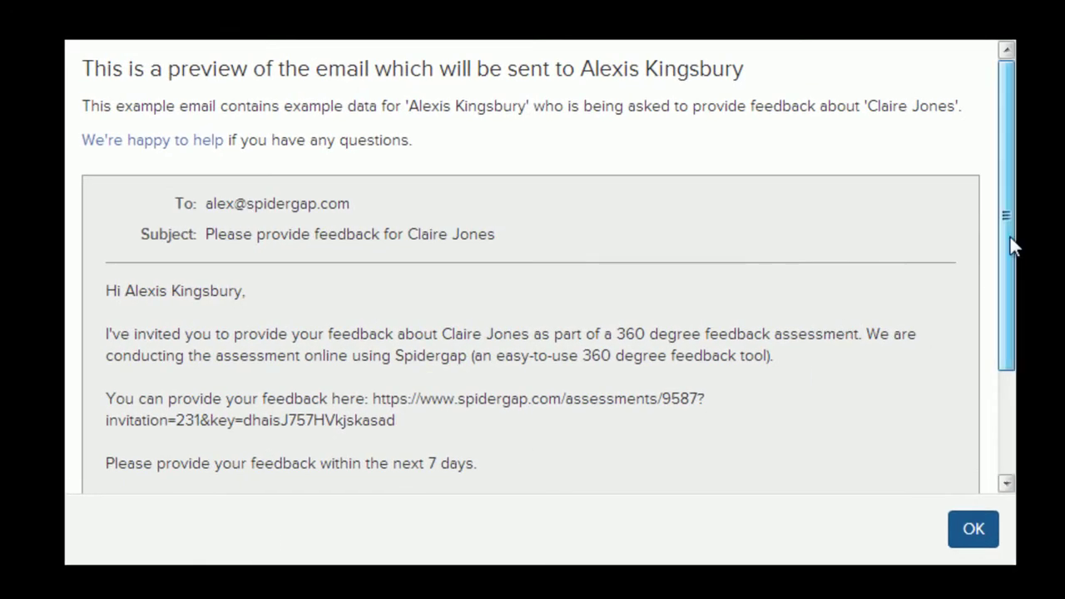
left_click_drag(1011, 237, 1005, 324)
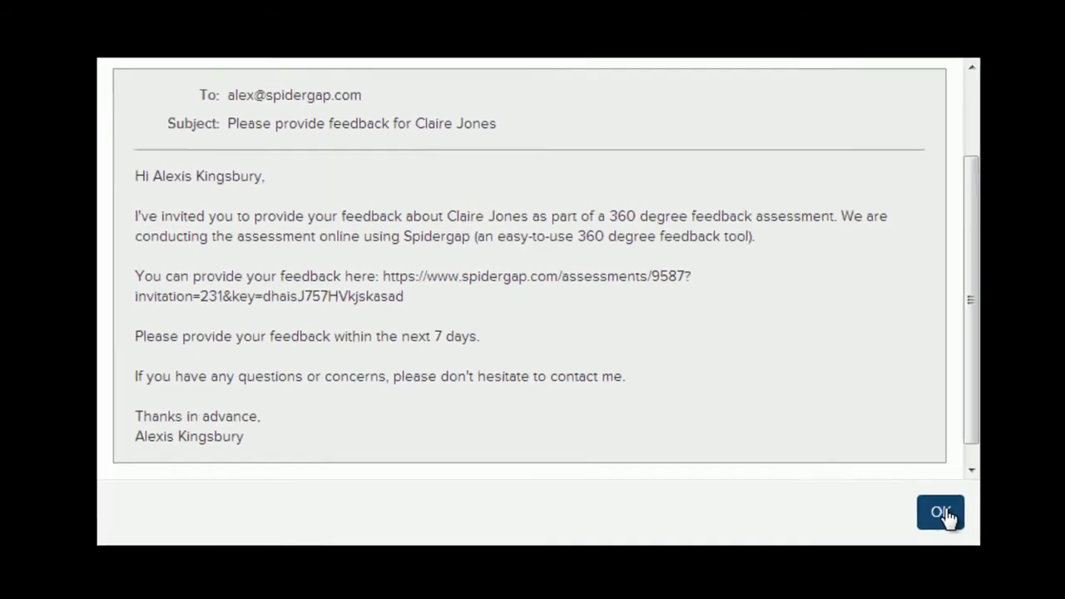
left_click(943, 514)
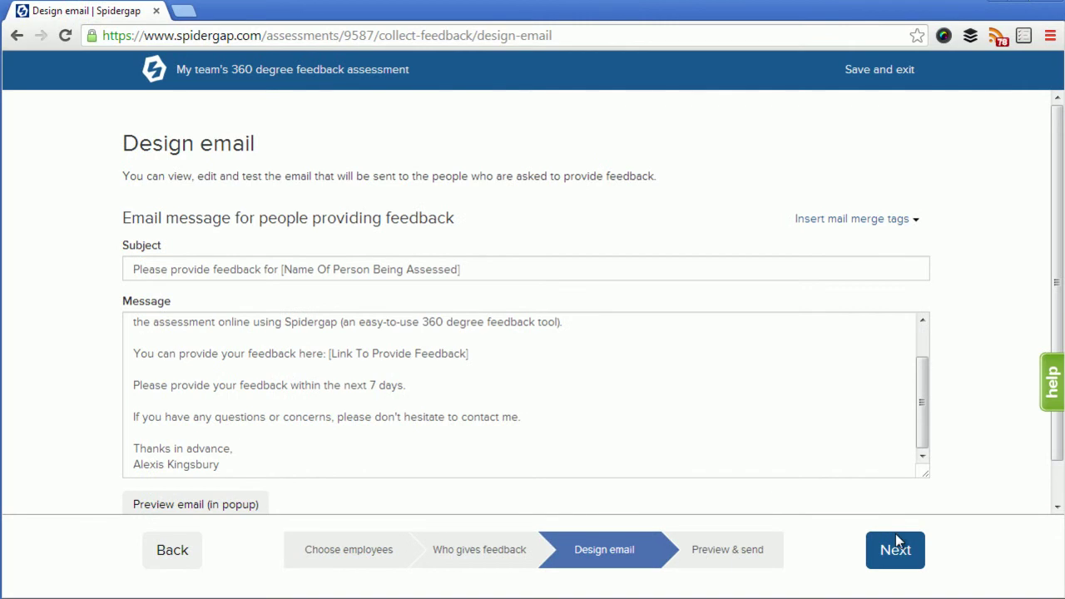
Preview the self-assessment invitation email, then send all six invitations
left_click(896, 551)
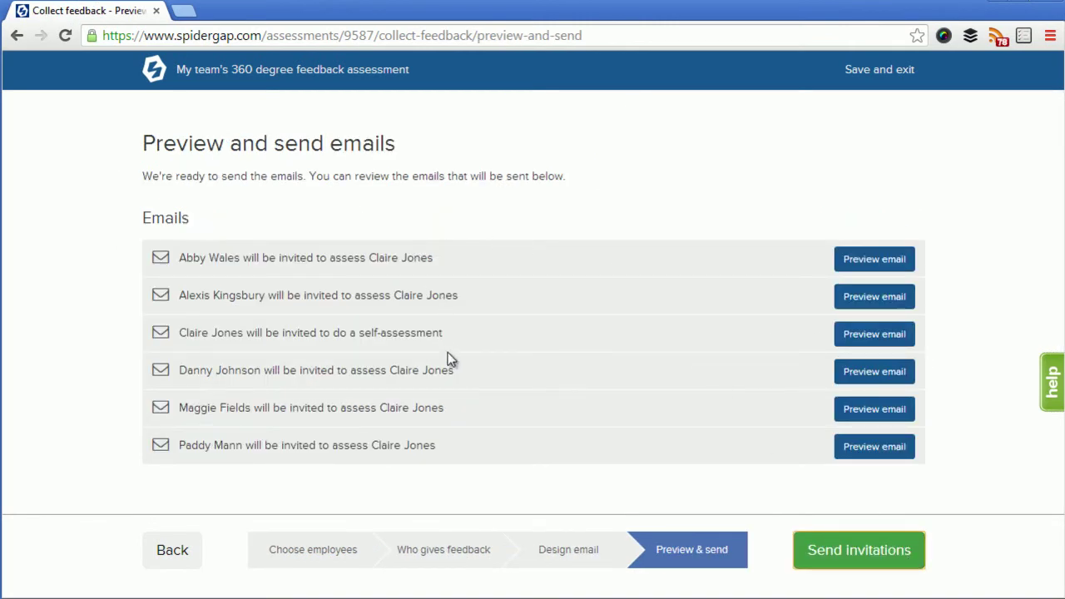
left_click(872, 334)
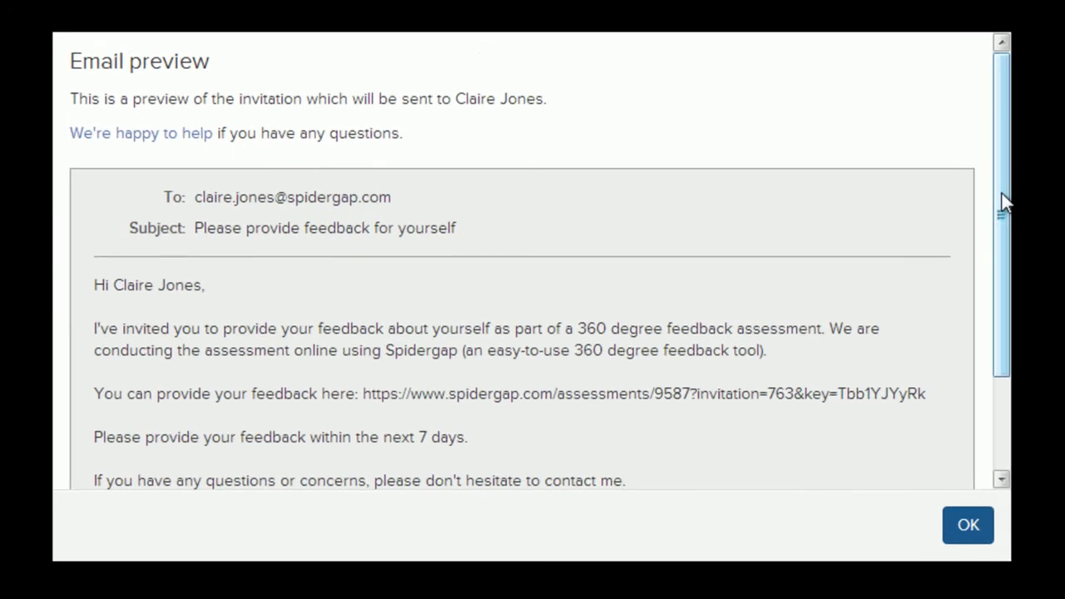
left_click_drag(1002, 200, 1001, 258)
left_click(970, 523)
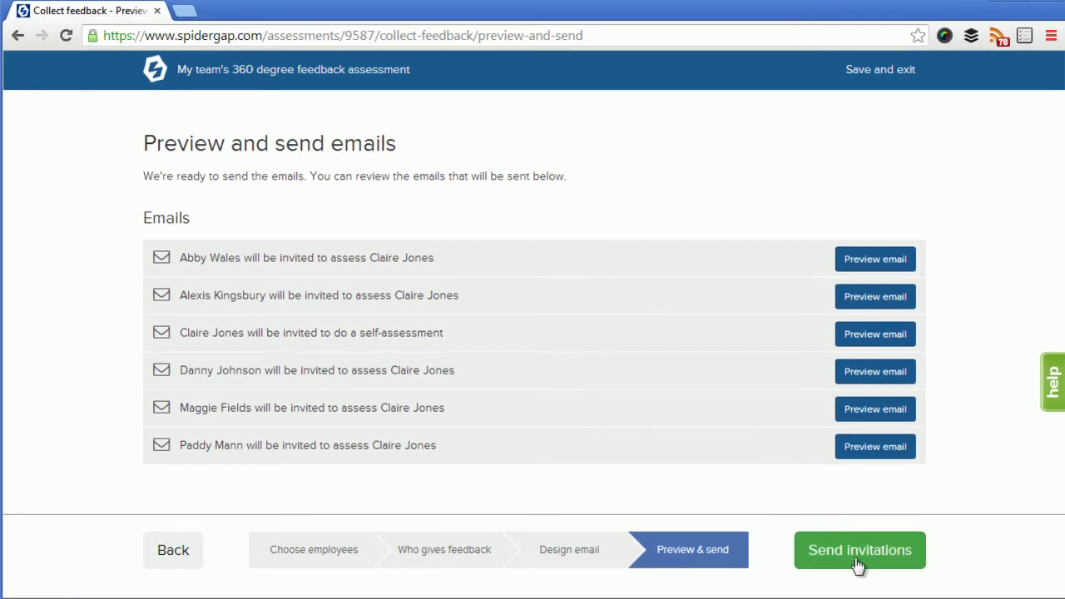
left_click(857, 564)
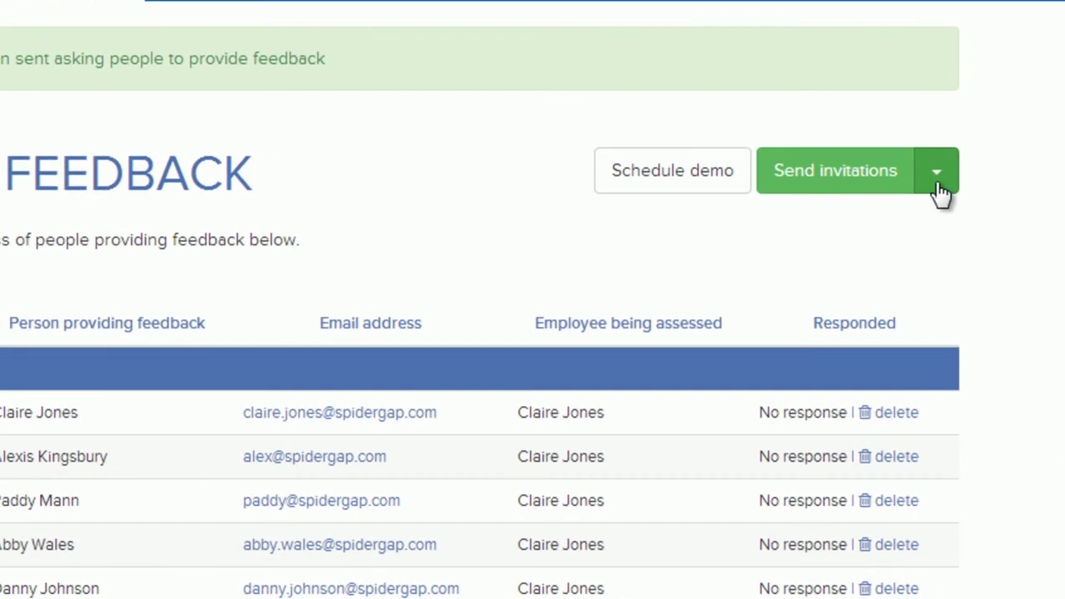
Send reminders to all respondents via the Send invitations dropdown's Send reminders option
left_click(936, 179)
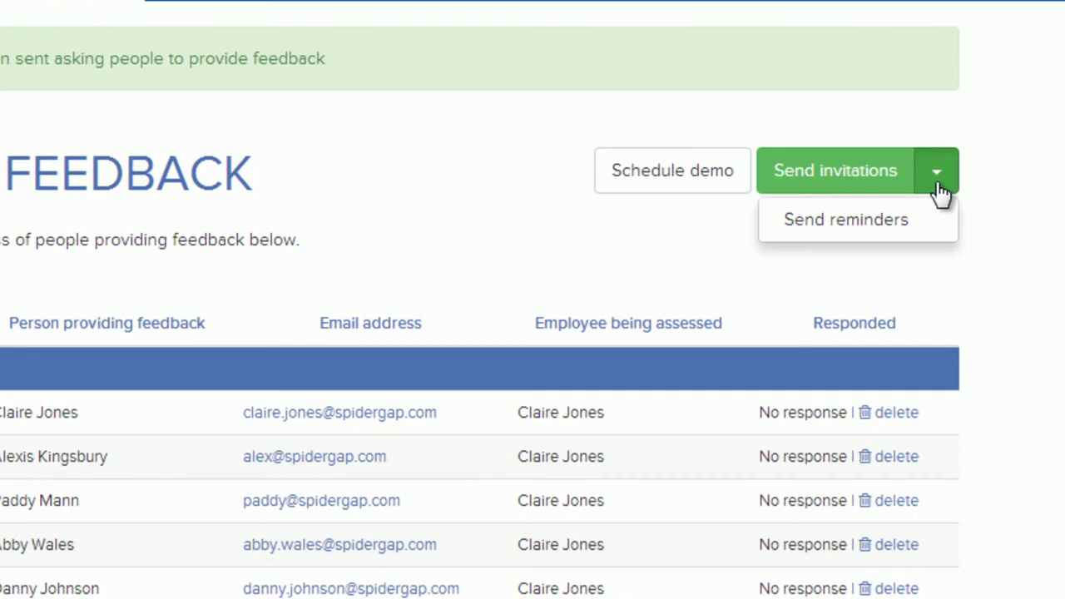
left_click(882, 223)
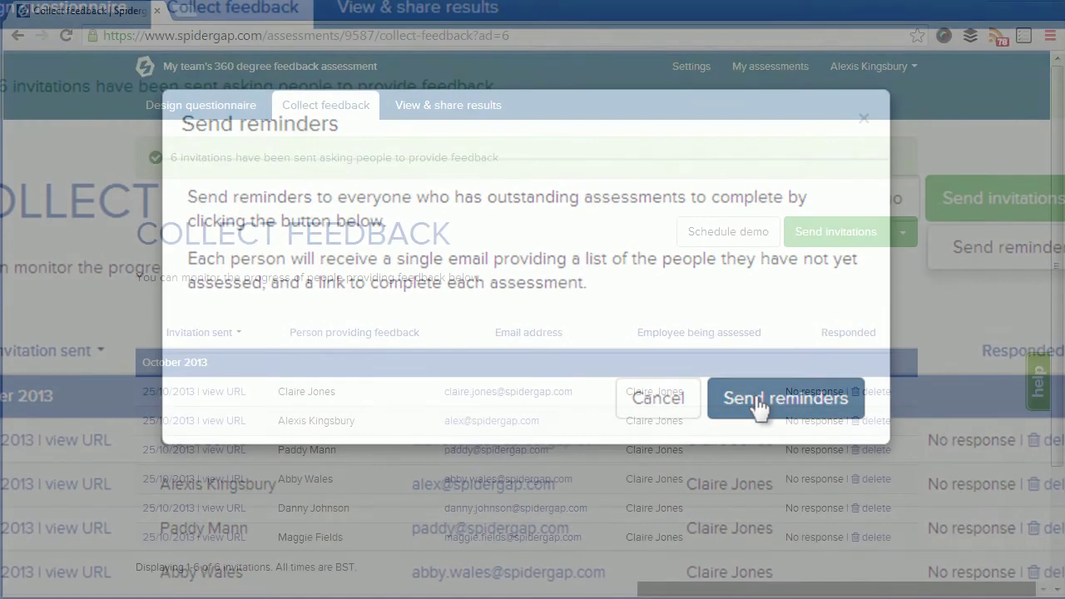
left_click(759, 404)
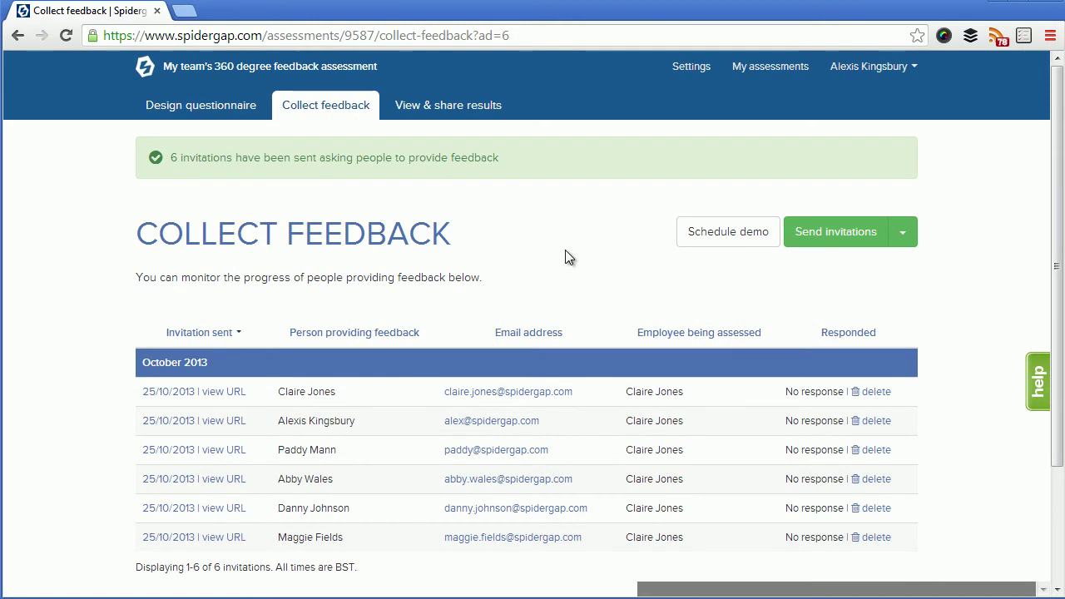
Open the View & share results tab and inspect the report's '0 responses' count
left_click(432, 109)
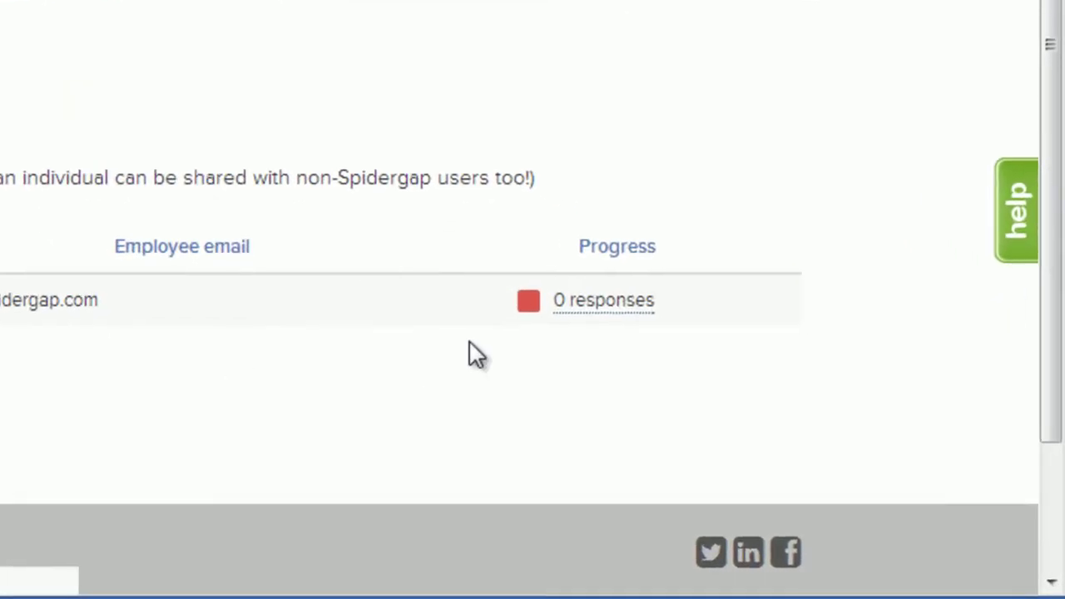
mouse_move(591, 305)
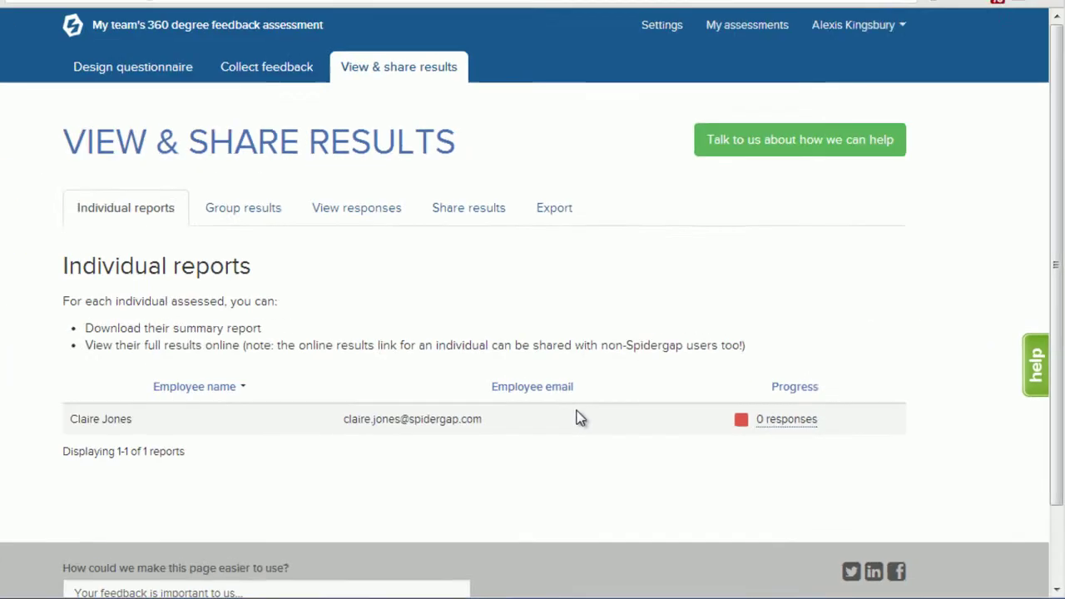